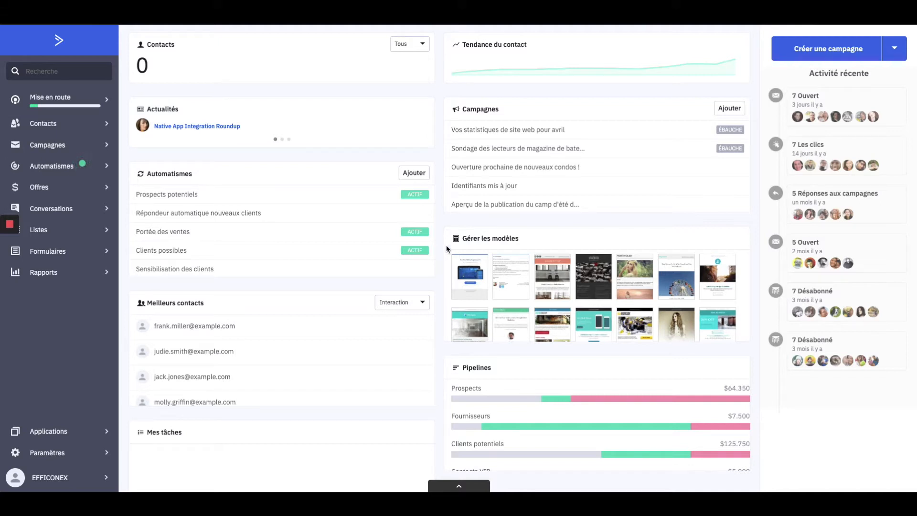
- Go from the dashboard to the Contacts list via the left sidebar
{"action": "left_click", "coordinate": [54, 127]}
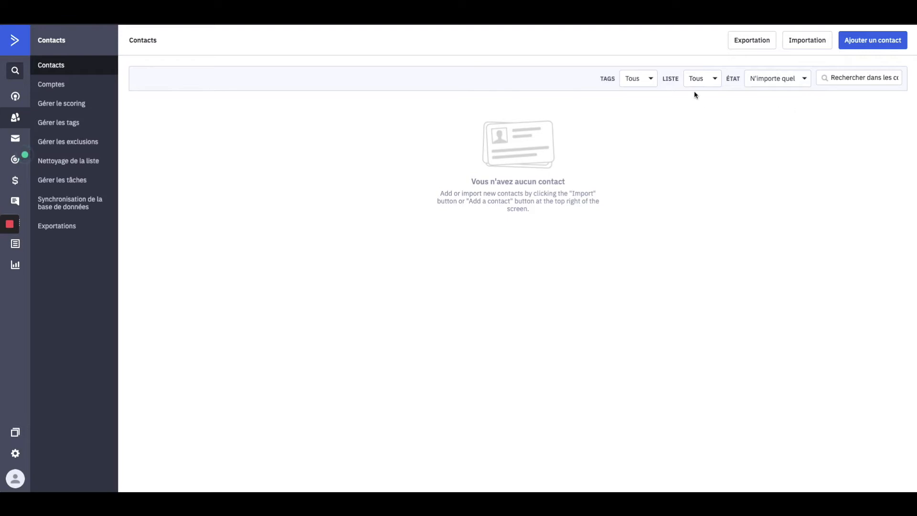
- Open Recherche avancée from the contact search box and bring up the first condition's field chooser
{"action": "left_click", "coordinate": [860, 81]}
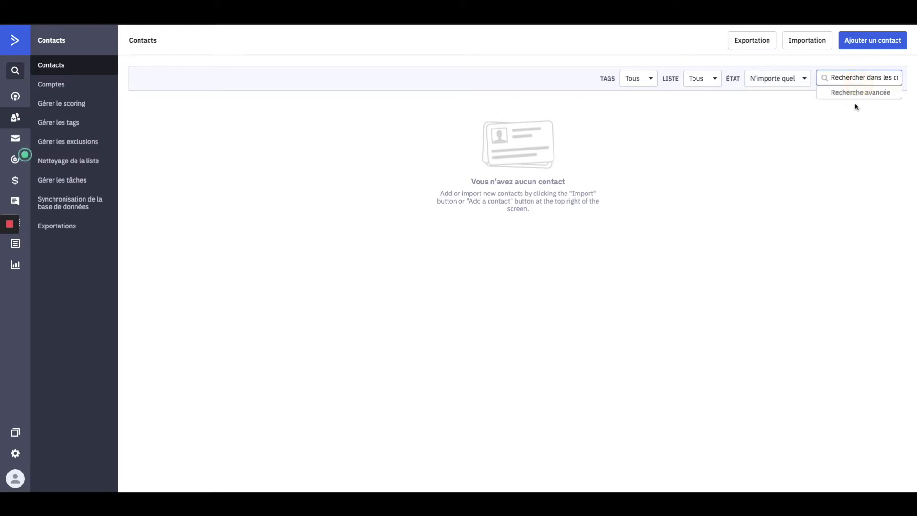
{"action": "left_click", "coordinate": [854, 96]}
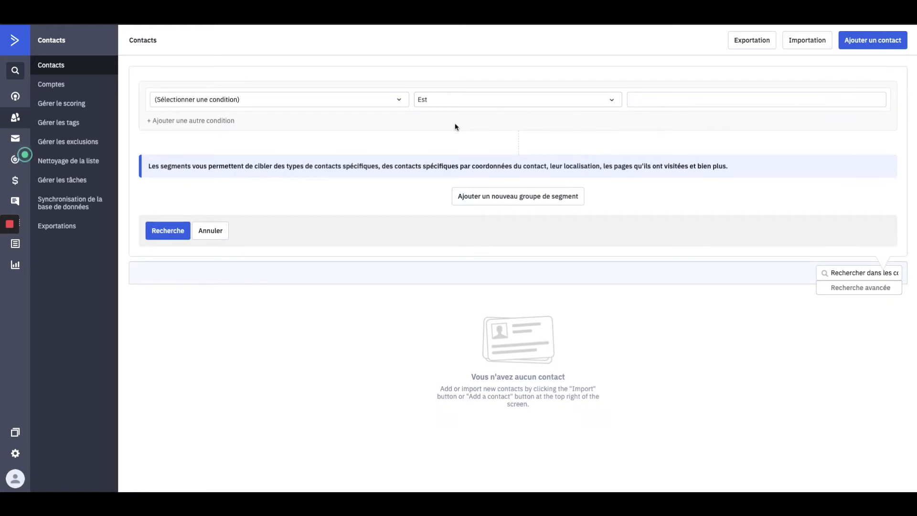
{"action": "left_click", "coordinate": [277, 99]}
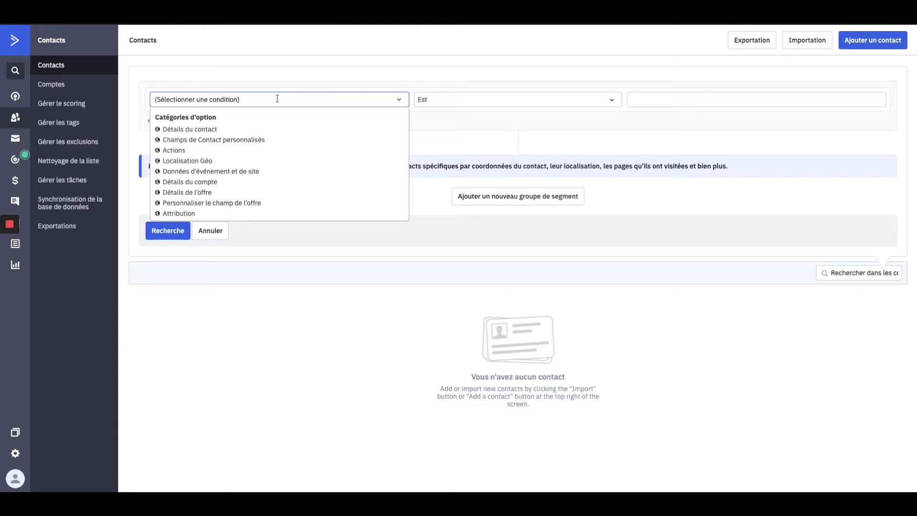
{"action": "left_click", "coordinate": [262, 98]}
- Make the first condition Détails du contact > Prénom Est a chosen first name
{"action": "left_click", "coordinate": [495, 115]}
{"action": "left_click", "coordinate": [262, 101]}
{"action": "left_click", "coordinate": [175, 130]}
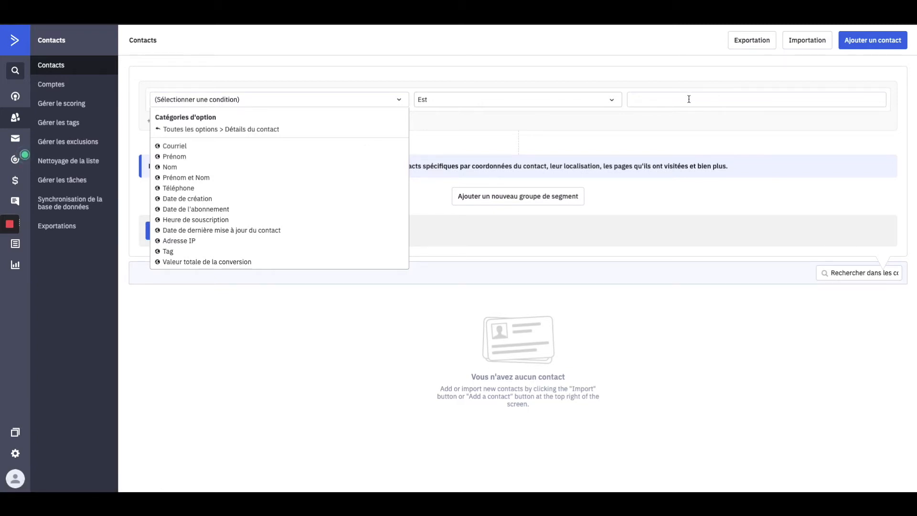
{"action": "left_click", "coordinate": [168, 160]}
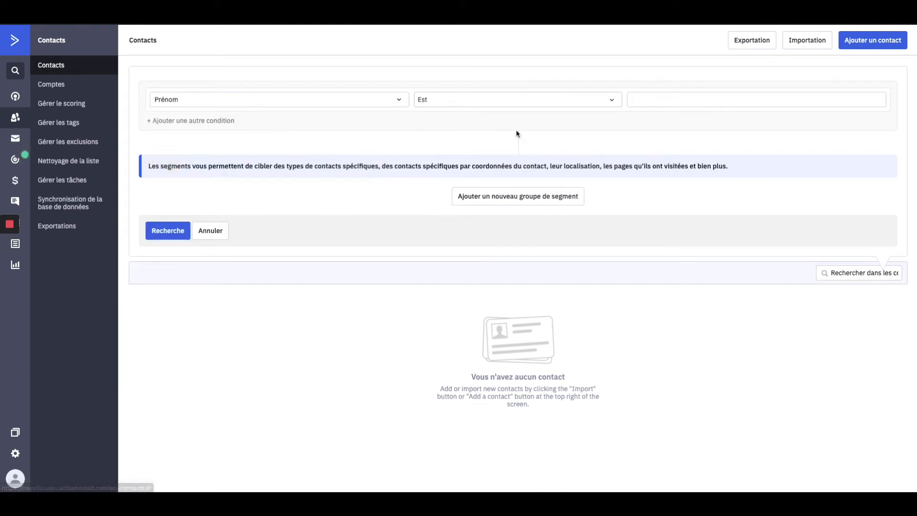
{"action": "left_click", "coordinate": [730, 98]}
{"action": "type", "text": "Franck"}
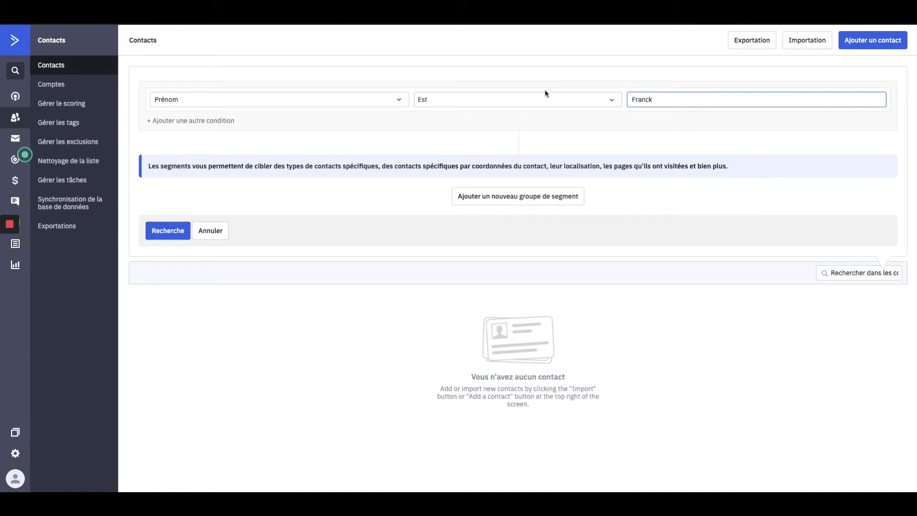
- Leave the Prénom field unchanged and add two blank ET-linked condition rows
{"action": "left_click", "coordinate": [281, 99]}
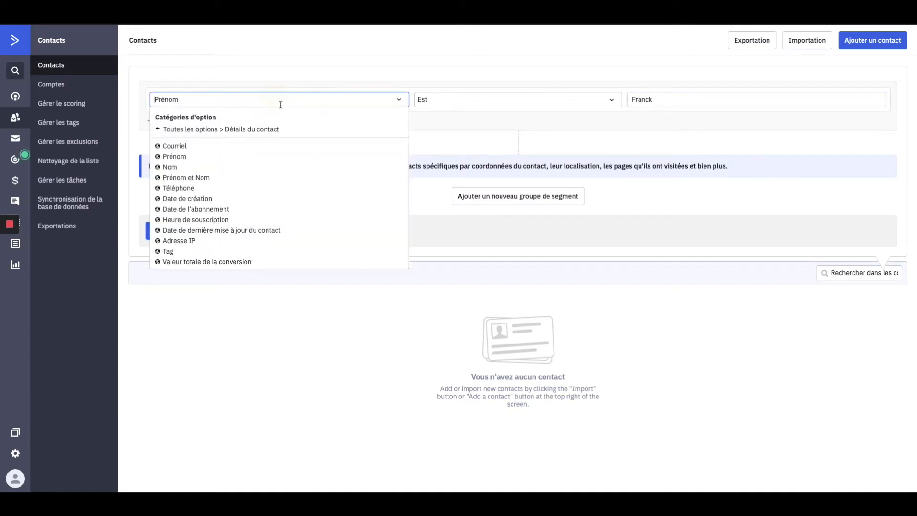
{"action": "left_click", "coordinate": [192, 130]}
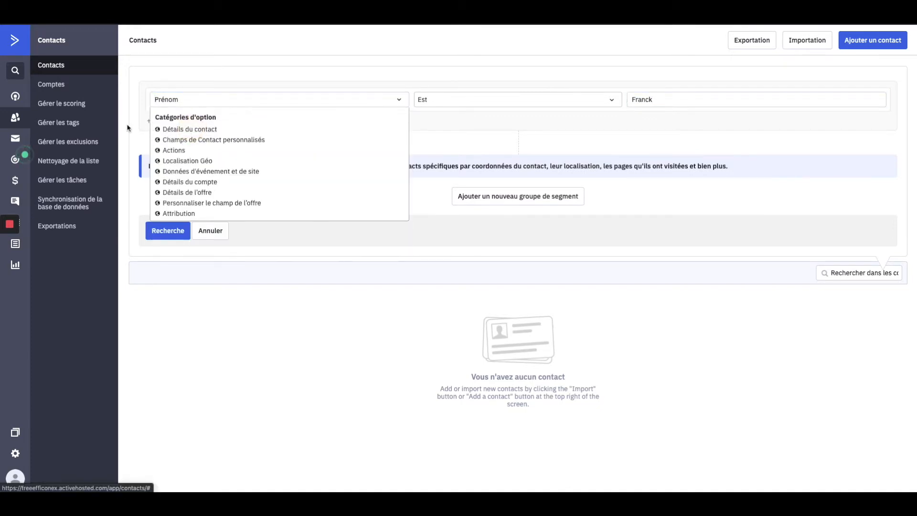
{"action": "left_click", "coordinate": [143, 129]}
{"action": "left_click", "coordinate": [182, 126]}
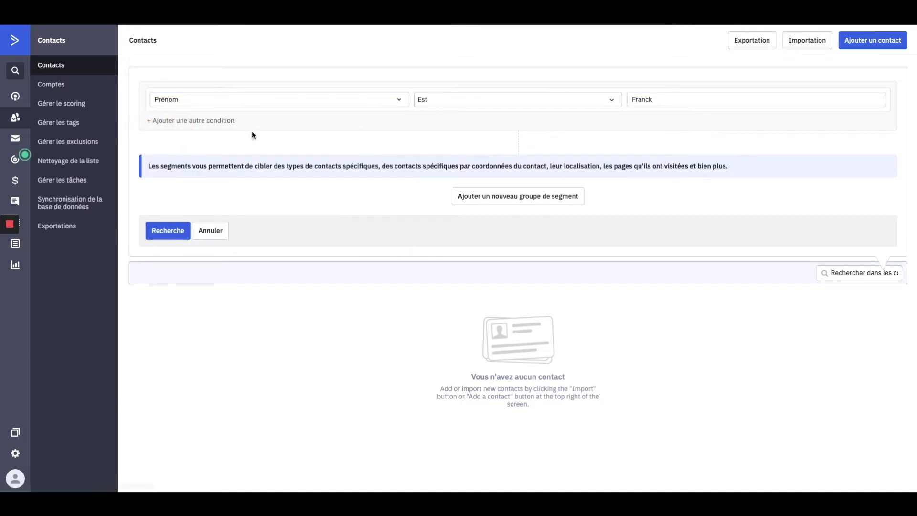
{"action": "left_click", "coordinate": [215, 123]}
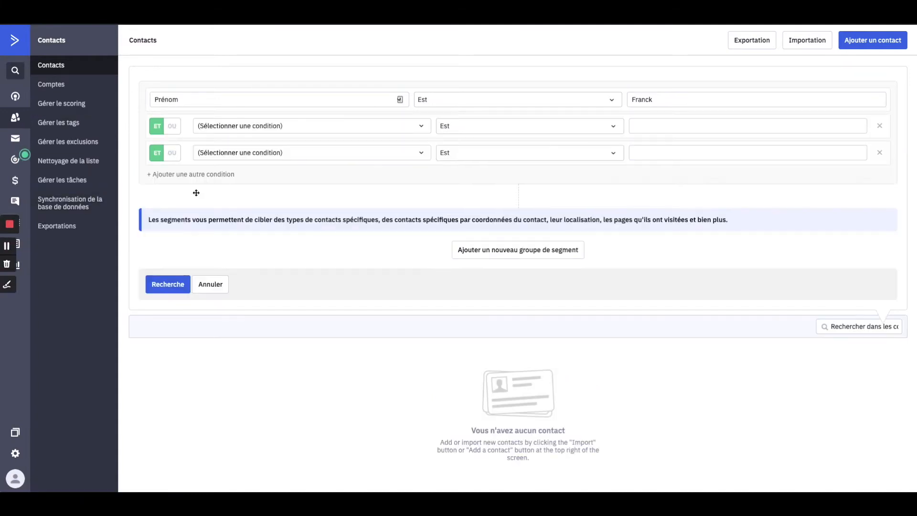
- Set the second condition to the custom field Revenus with operator Est vide
{"action": "left_click", "coordinate": [260, 125]}
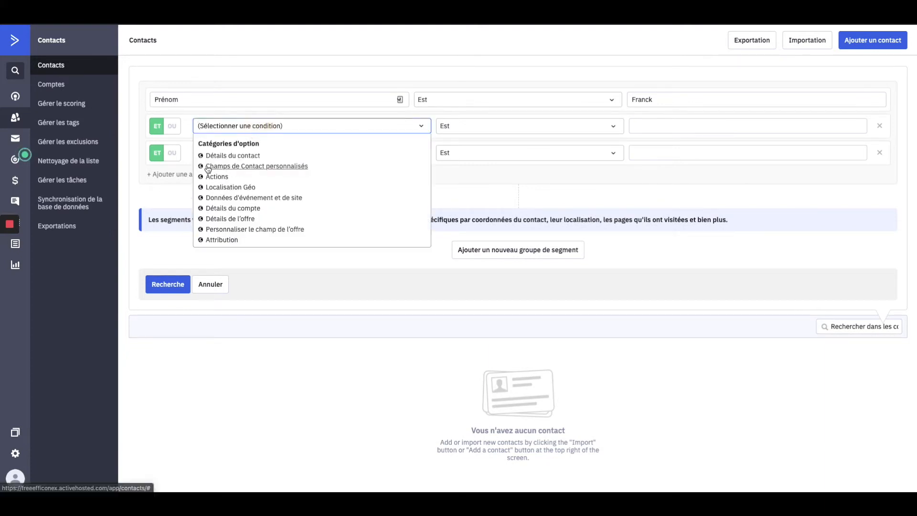
{"action": "left_click", "coordinate": [288, 168]}
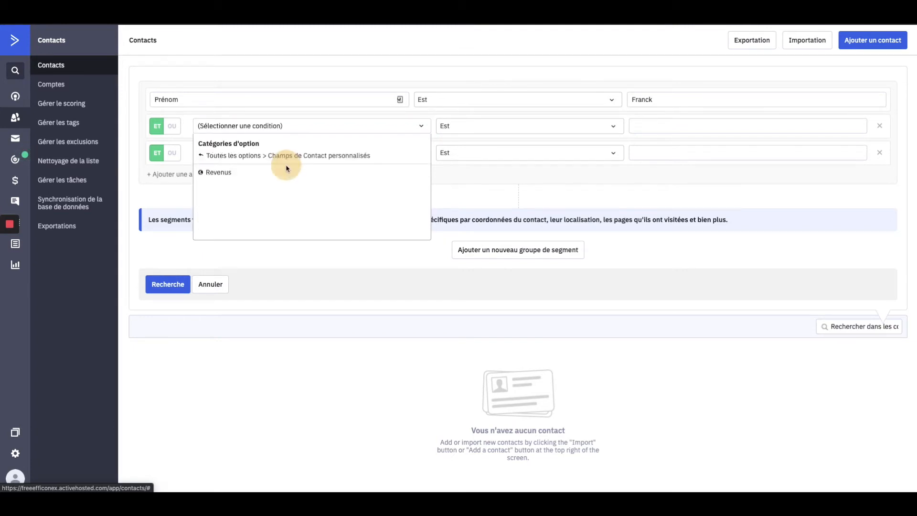
{"action": "left_click", "coordinate": [217, 173]}
{"action": "left_click", "coordinate": [451, 117]}
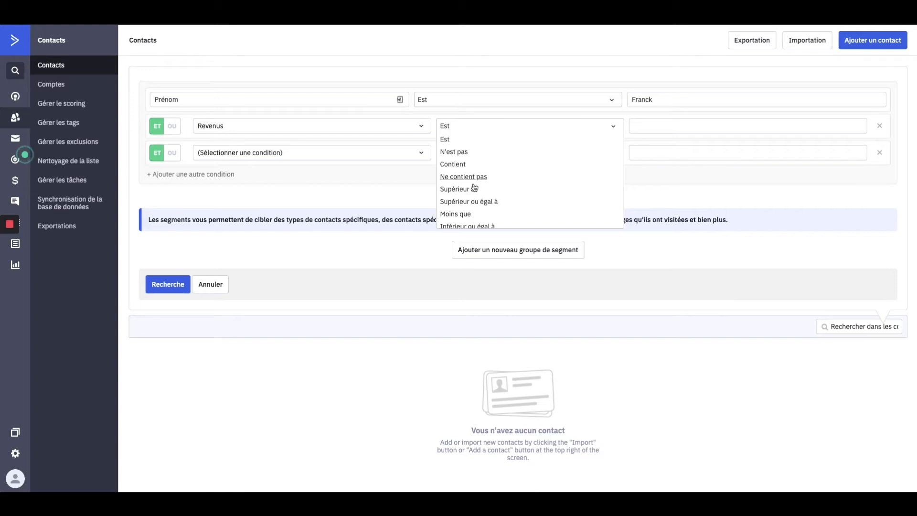
{"action": "scroll", "coordinate": [503, 195], "scroll_direction": "down", "scroll_amount": 1}
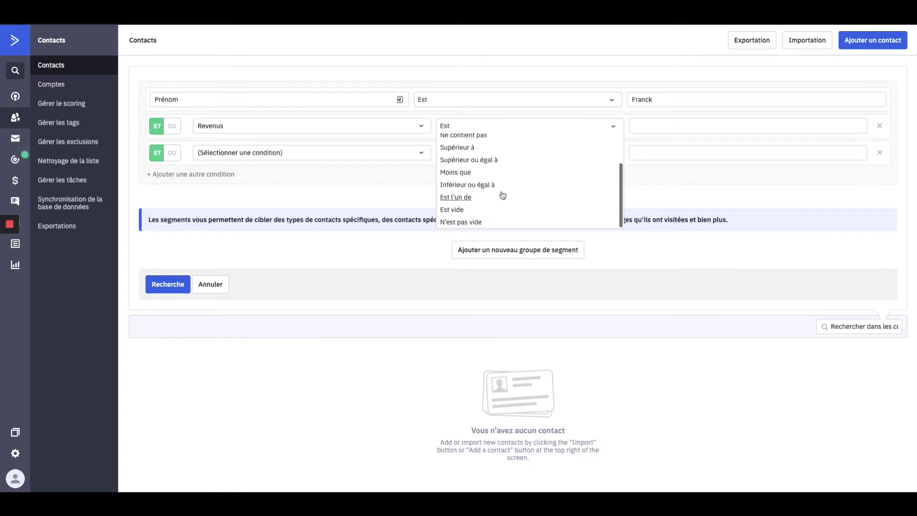
{"action": "left_click", "coordinate": [454, 210]}
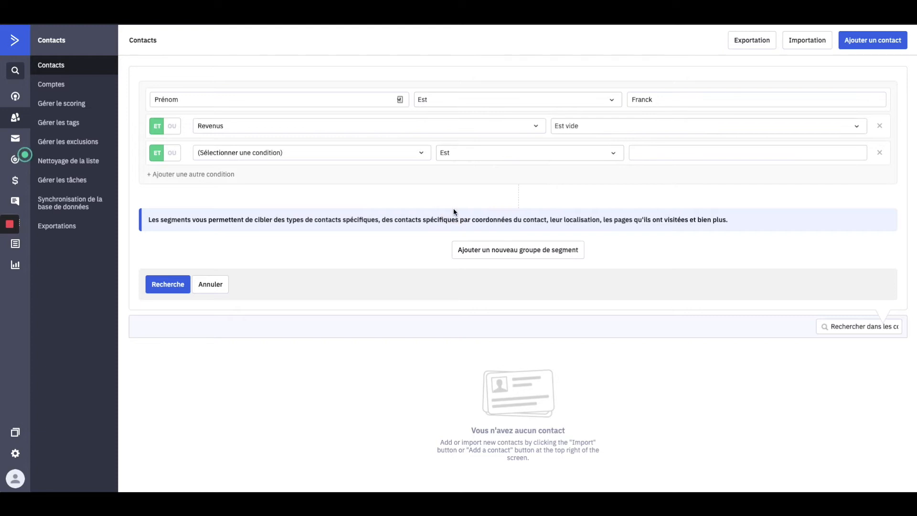
{"action": "left_click", "coordinate": [238, 152]}
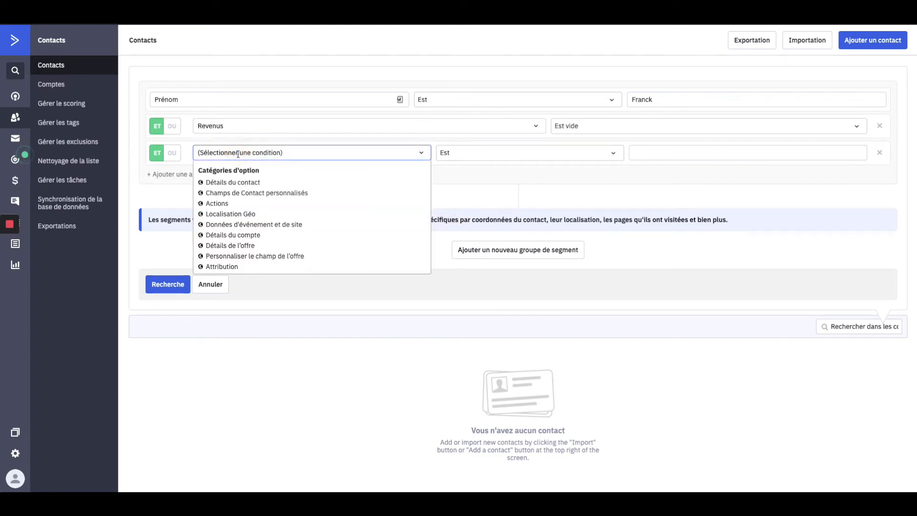
- Make the third condition Actions > A été envoyé with N'importe quelle campagne
{"action": "left_click", "coordinate": [224, 205]}
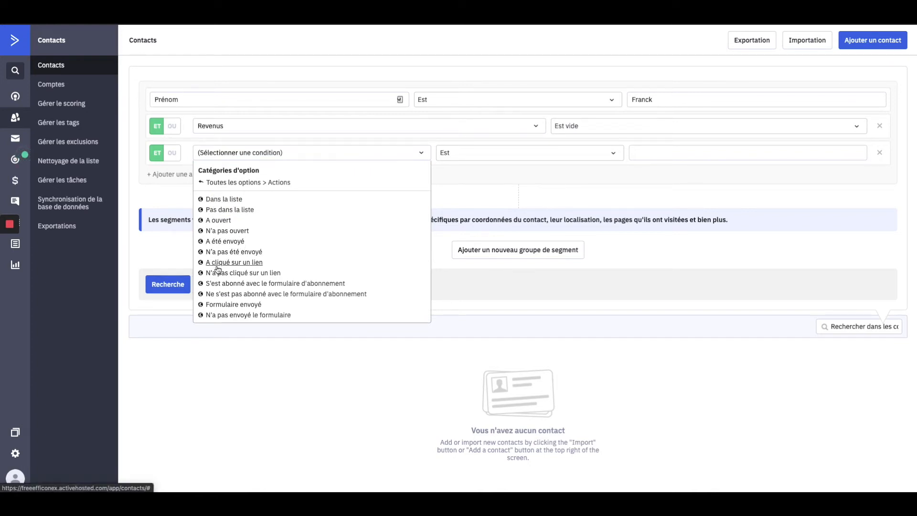
{"action": "left_click", "coordinate": [231, 242]}
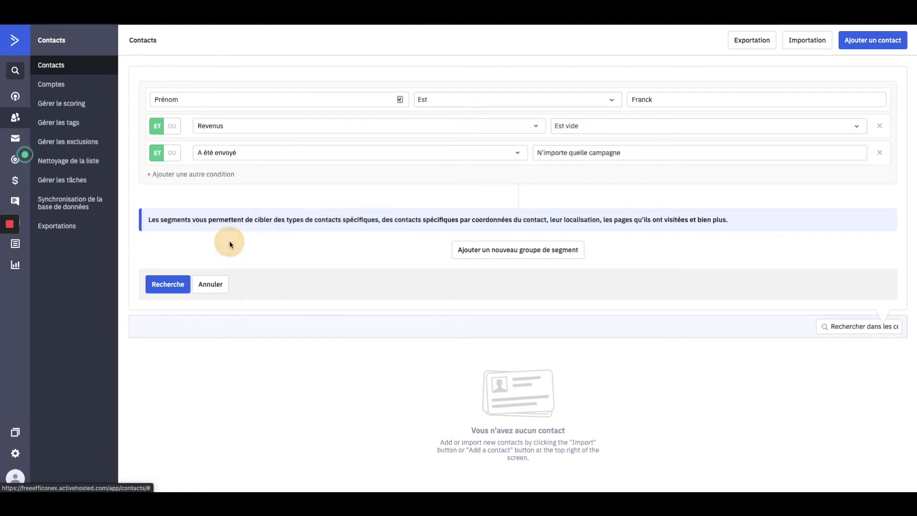
{"action": "left_click", "coordinate": [583, 151]}
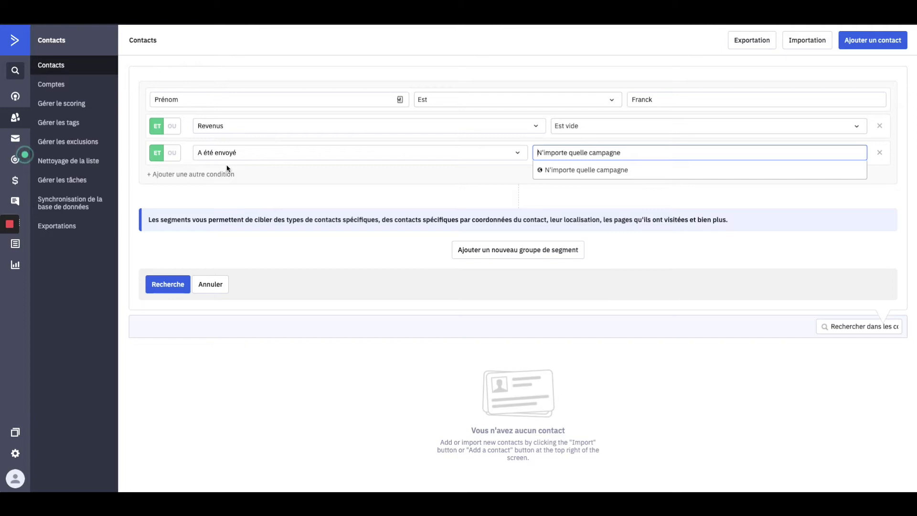
{"action": "left_click", "coordinate": [240, 192]}
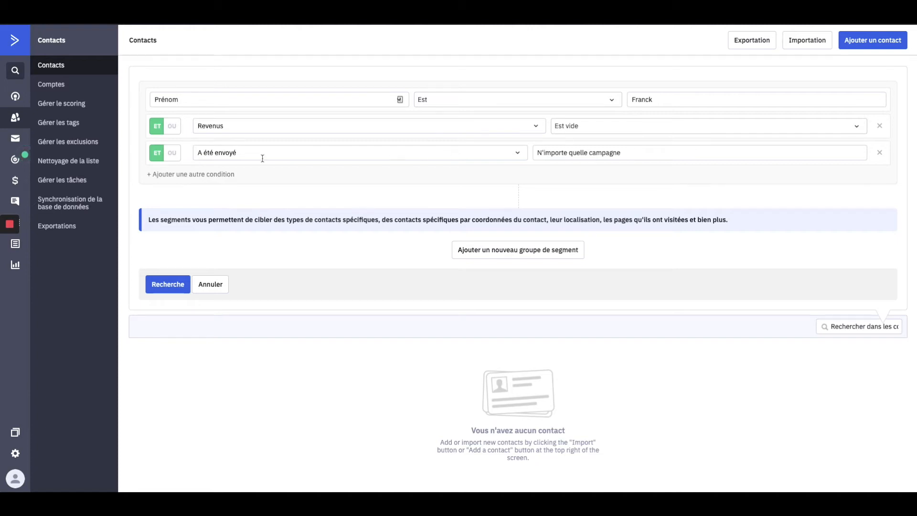
{"action": "left_click", "coordinate": [184, 179]}
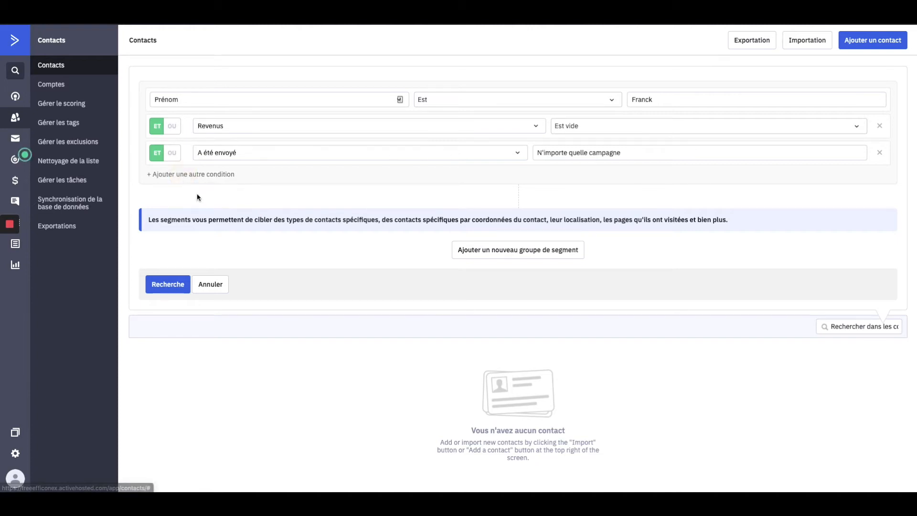
- Look through the Actions conditions for the new row without choosing one
{"action": "left_click", "coordinate": [226, 179]}
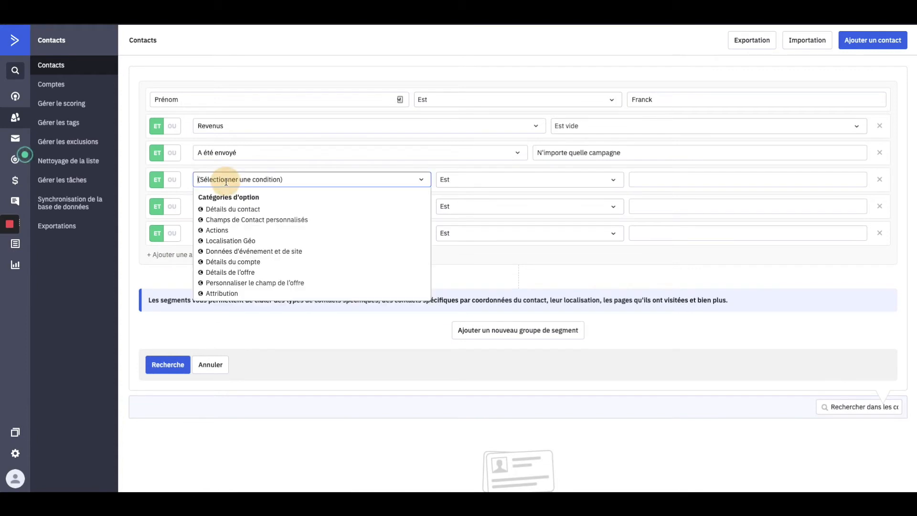
{"action": "left_click", "coordinate": [225, 230]}
{"action": "scroll", "coordinate": [242, 249], "scroll_direction": "down", "scroll_amount": 3}
{"action": "scroll", "coordinate": [244, 256], "scroll_direction": "up", "scroll_amount": 1}
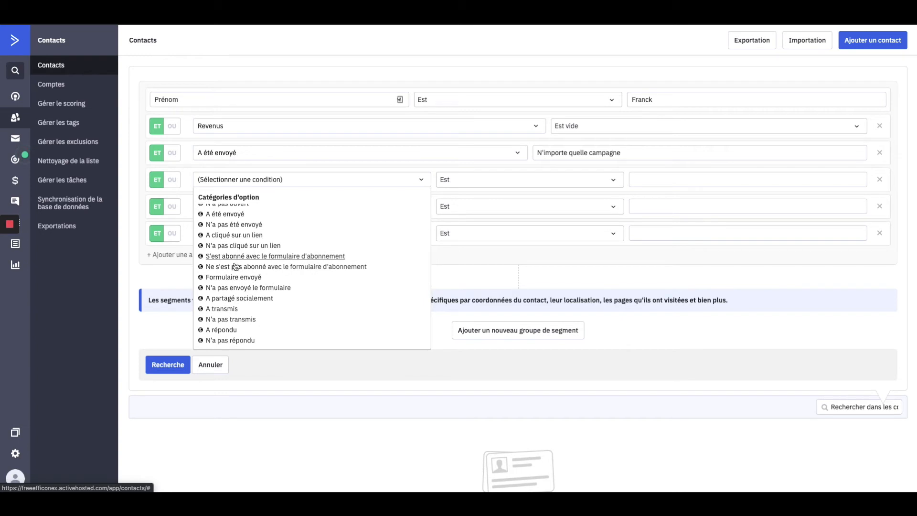
{"action": "scroll", "coordinate": [287, 287], "scroll_direction": "down", "scroll_amount": 1}
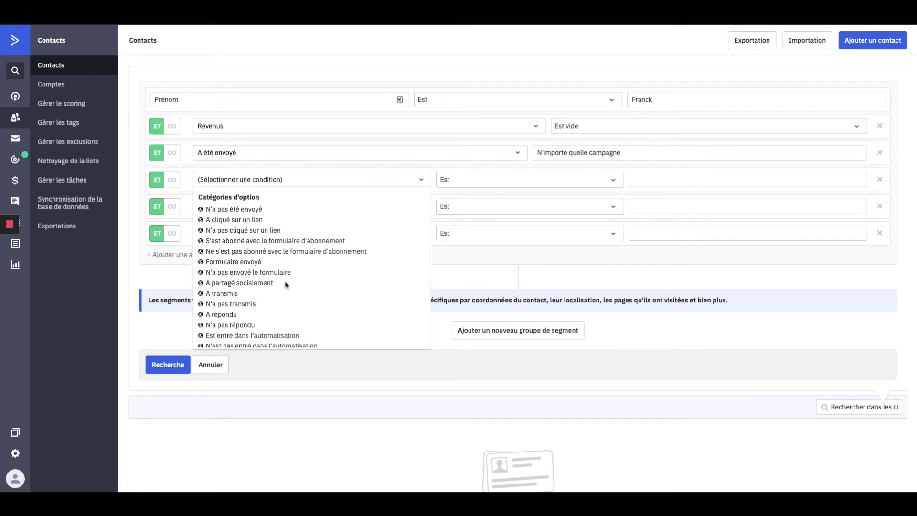
{"action": "scroll", "coordinate": [268, 292], "scroll_direction": "down", "scroll_amount": 2}
{"action": "scroll", "coordinate": [285, 285], "scroll_direction": "down", "scroll_amount": 2}
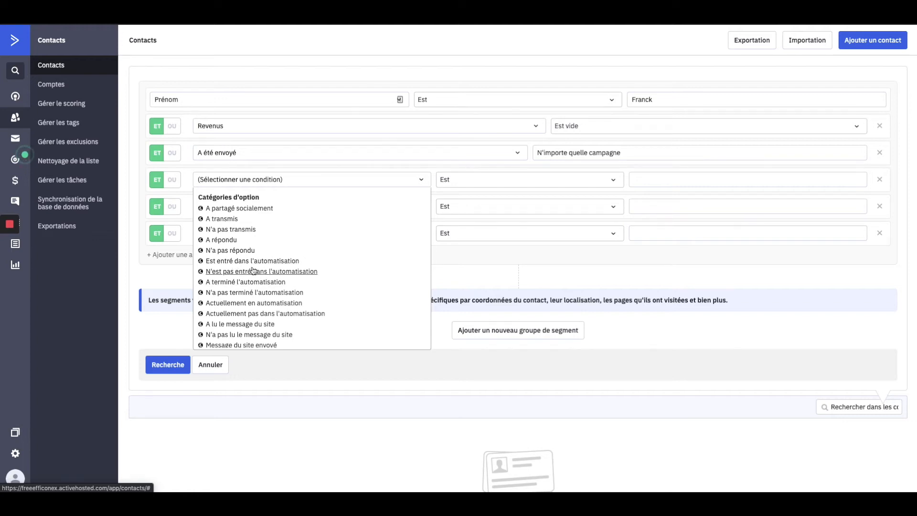
{"action": "scroll", "coordinate": [291, 287], "scroll_direction": "down", "scroll_amount": 1}
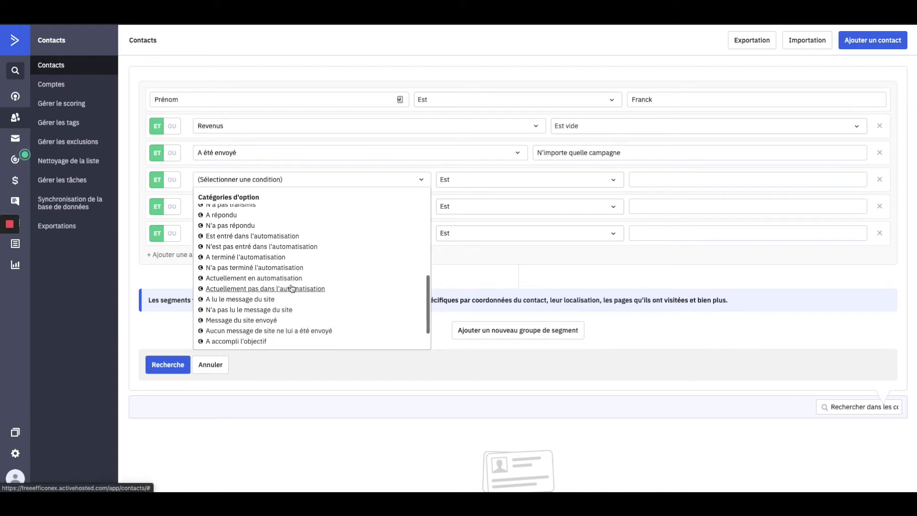
{"action": "scroll", "coordinate": [299, 291], "scroll_direction": "down", "scroll_amount": 1}
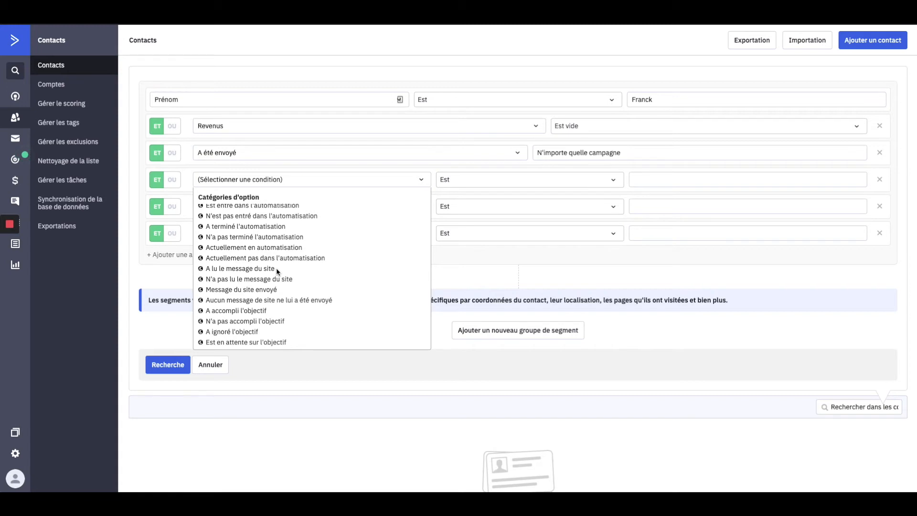
{"action": "scroll", "coordinate": [313, 279], "scroll_direction": "down", "scroll_amount": 1}
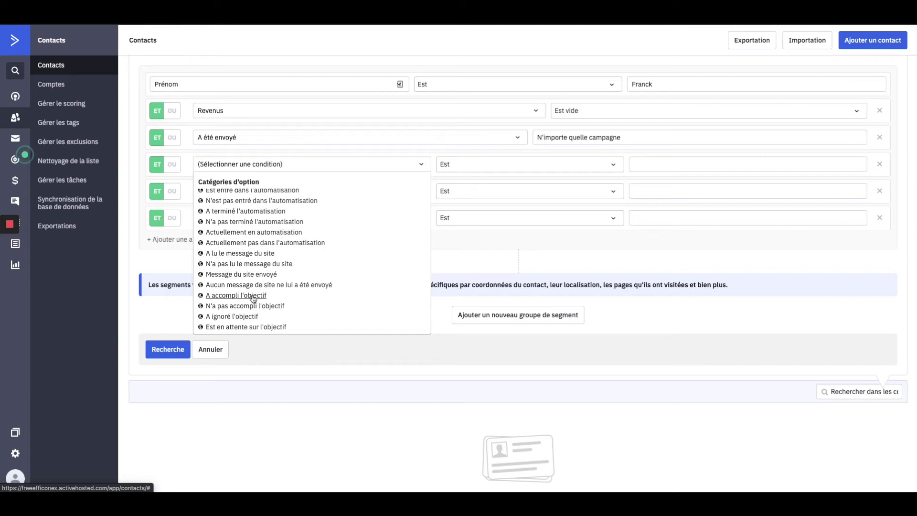
{"action": "left_click", "coordinate": [178, 257]}
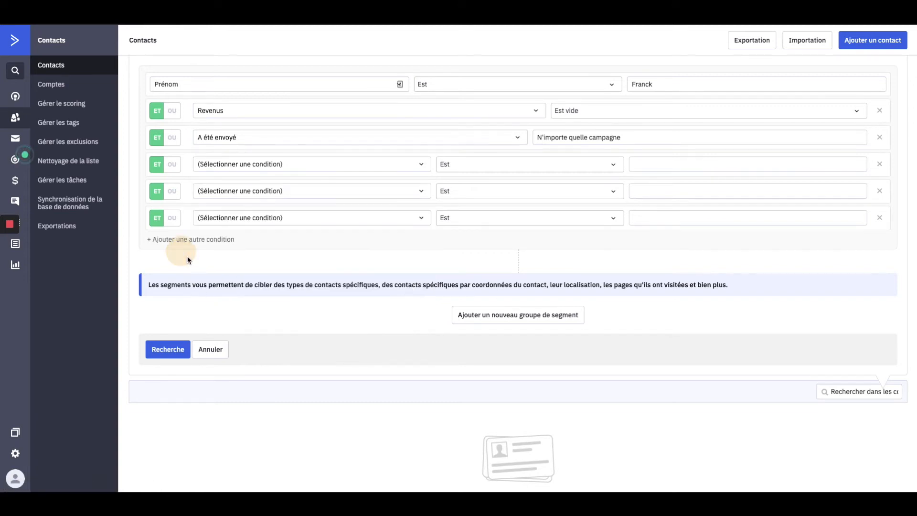
- Compare Données d'événement et de site and Actions conditions, then show Détails de l'offre
{"action": "left_click", "coordinate": [221, 165]}
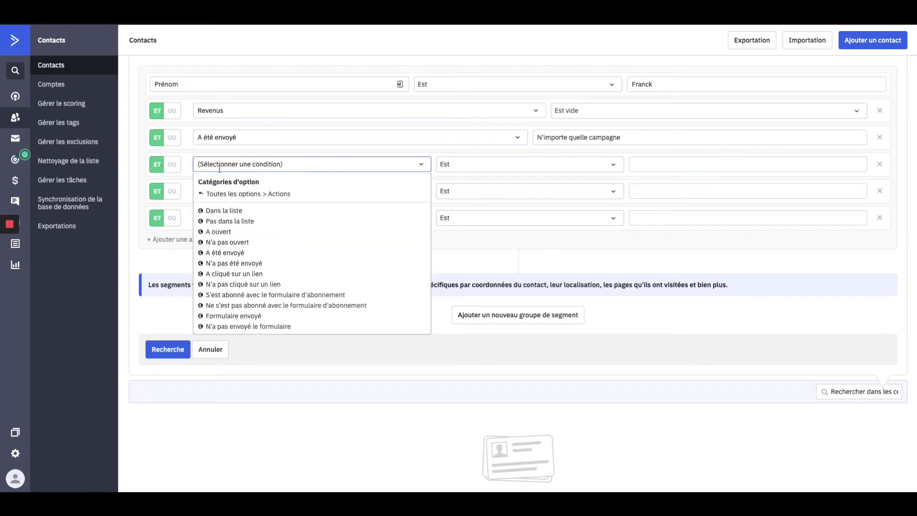
{"action": "left_click", "coordinate": [205, 194]}
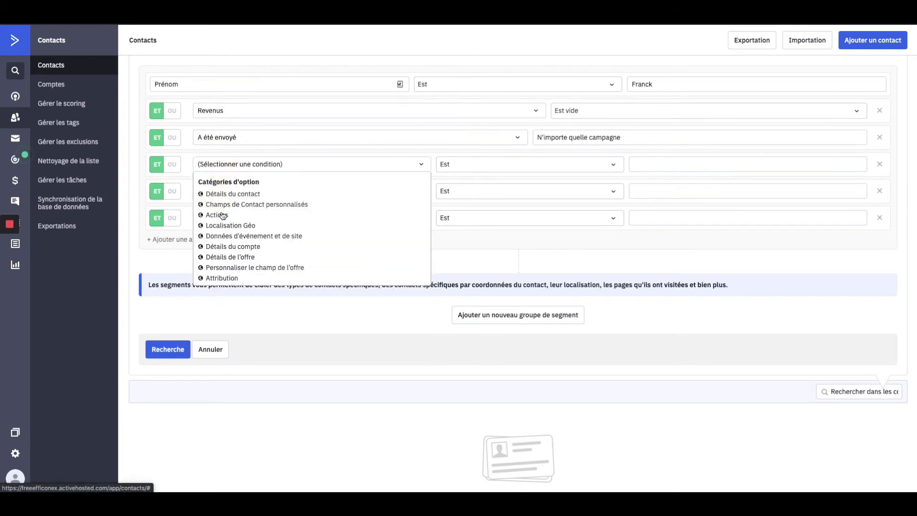
{"action": "left_click", "coordinate": [261, 236]}
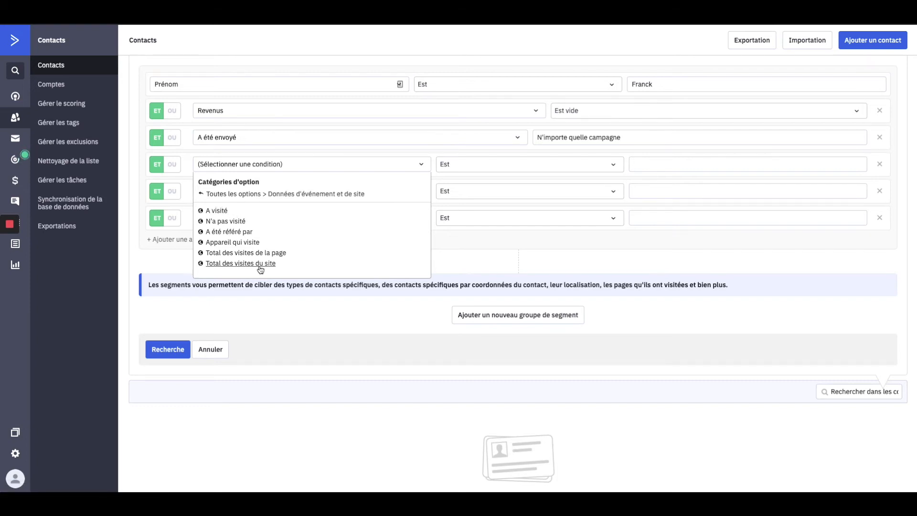
{"action": "left_click", "coordinate": [227, 194]}
{"action": "left_click", "coordinate": [218, 216]}
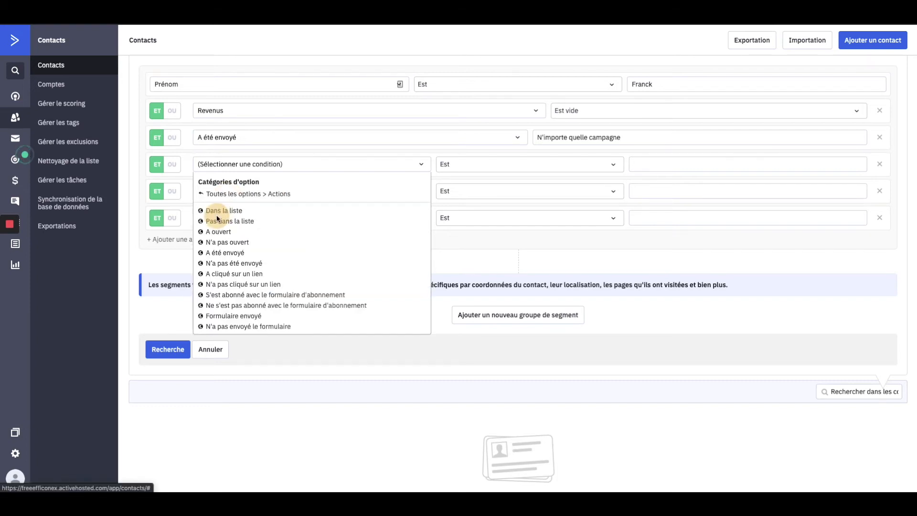
{"action": "scroll", "coordinate": [285, 272], "scroll_direction": "down", "scroll_amount": 5}
{"action": "scroll", "coordinate": [267, 277], "scroll_direction": "down", "scroll_amount": 3}
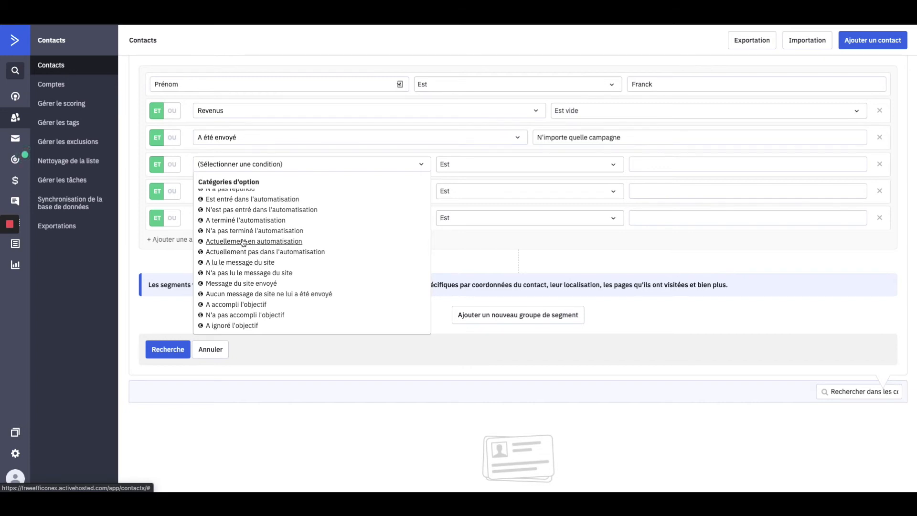
{"action": "scroll", "coordinate": [213, 191], "scroll_direction": "up", "scroll_amount": 10}
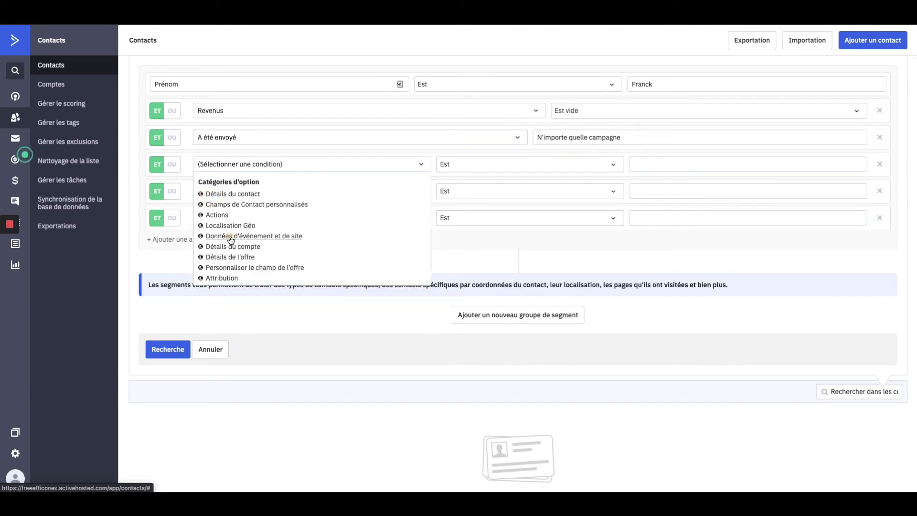
{"action": "left_click", "coordinate": [230, 238]}
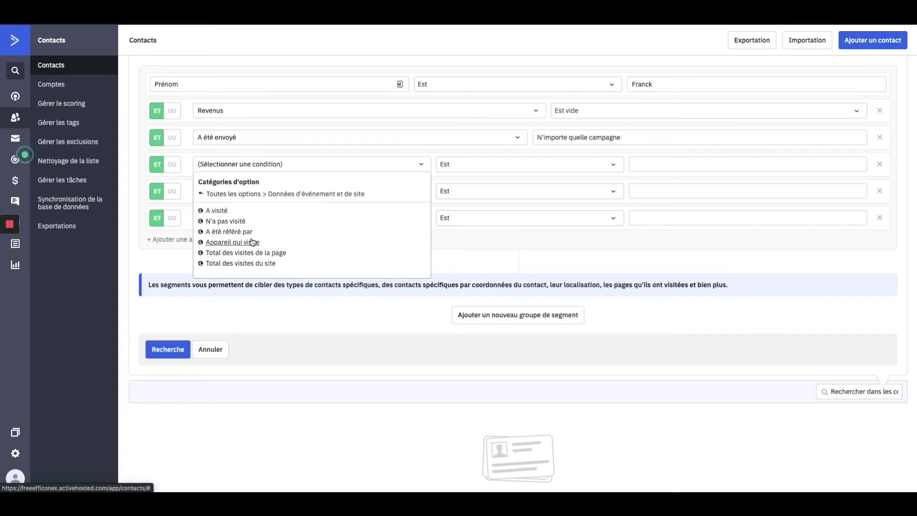
{"action": "left_click", "coordinate": [222, 194]}
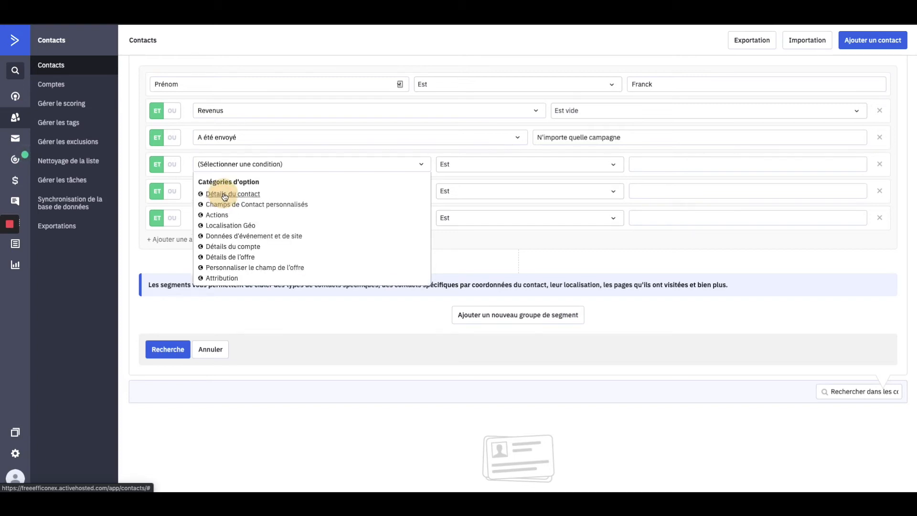
{"action": "scroll", "coordinate": [239, 251], "scroll_direction": "down", "scroll_amount": 1}
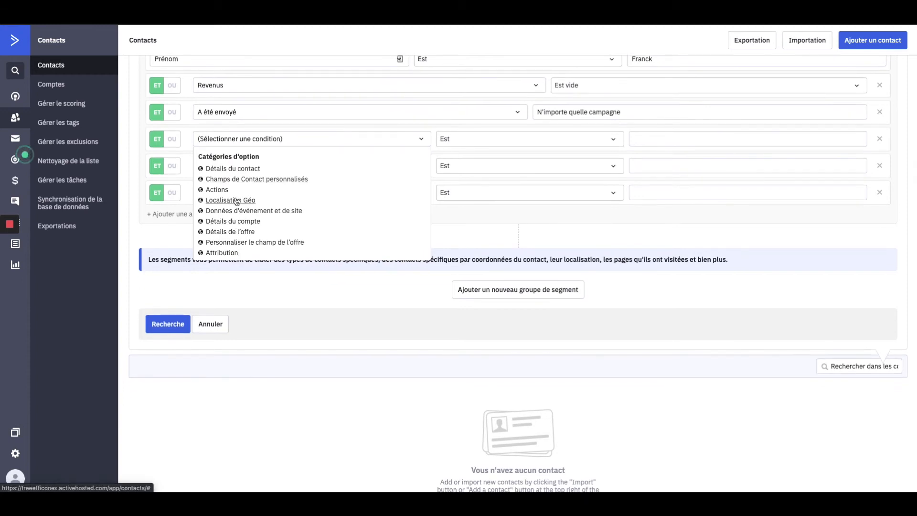
{"action": "left_click", "coordinate": [230, 232]}
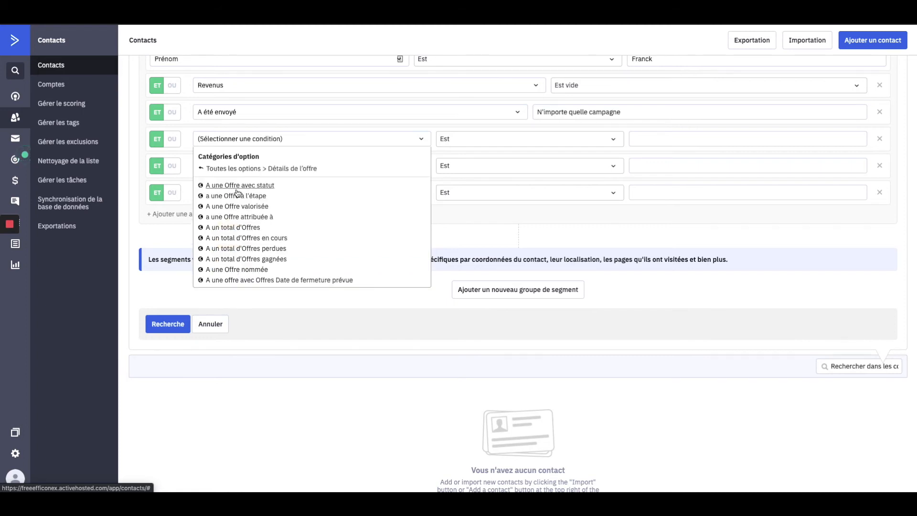
- Set the fourth condition to A un total d'Offres en cours Est 0, adding another row
{"action": "scroll", "coordinate": [243, 229], "scroll_direction": "down", "scroll_amount": 1}
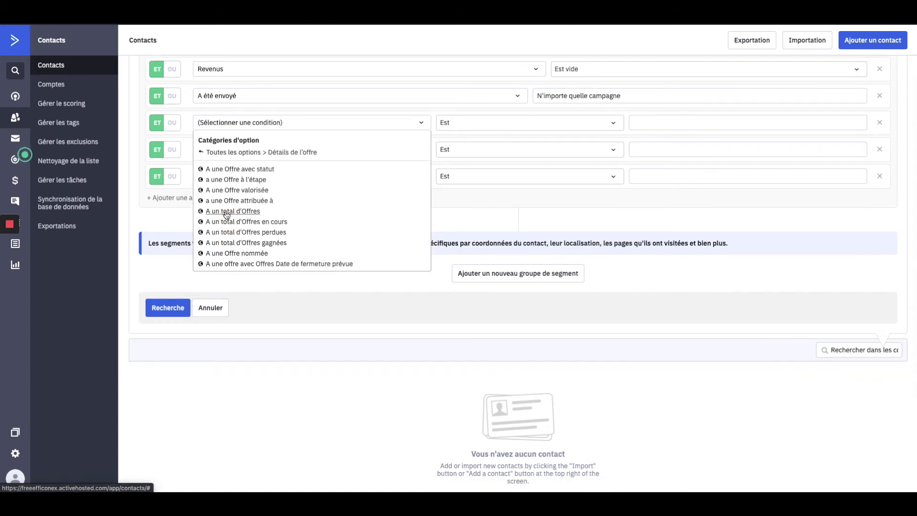
{"action": "left_click", "coordinate": [231, 222]}
{"action": "left_click", "coordinate": [649, 173]}
{"action": "type", "text": "0"}
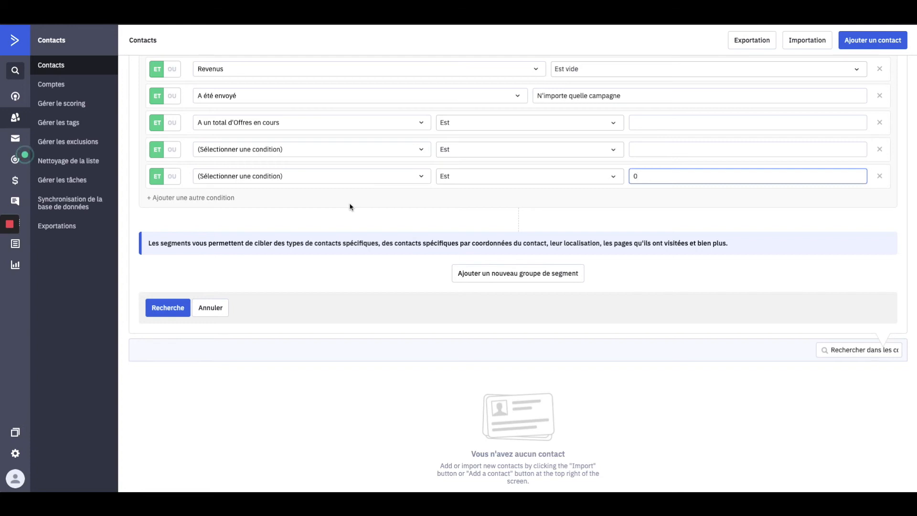
{"action": "left_click", "coordinate": [187, 198]}
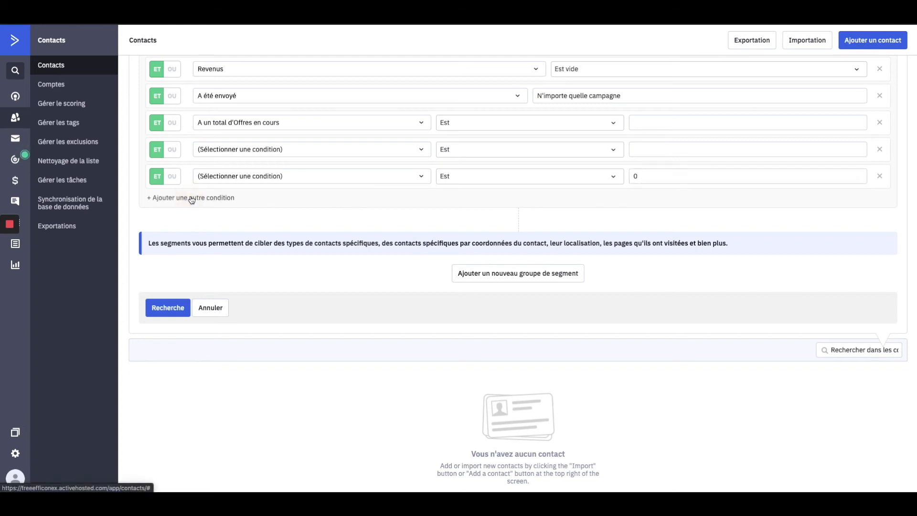
- After browsing Attribution and Actions, set the new row to Détails de l'offre > a une Offre à l'étape
{"action": "left_click", "coordinate": [239, 202]}
{"action": "scroll", "coordinate": [244, 279], "scroll_direction": "down", "scroll_amount": 1}
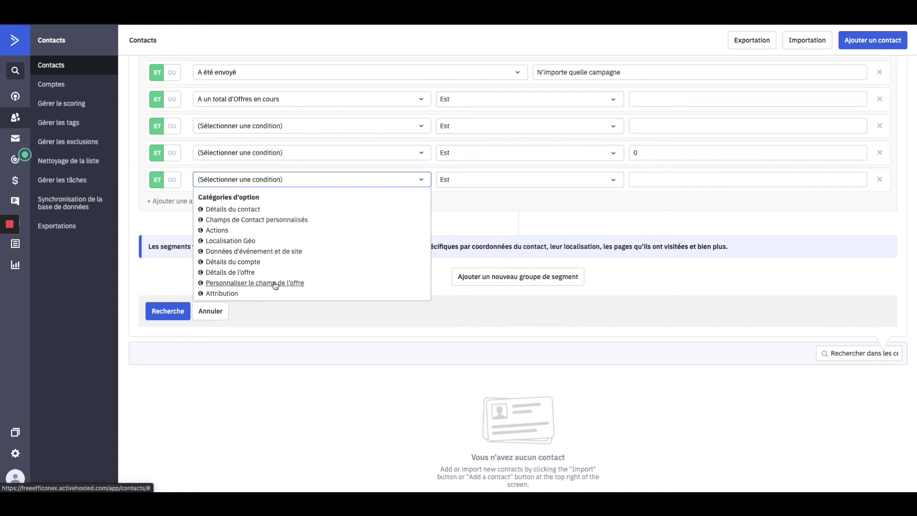
{"action": "left_click", "coordinate": [231, 297]}
{"action": "scroll", "coordinate": [336, 260], "scroll_direction": "down", "scroll_amount": 1}
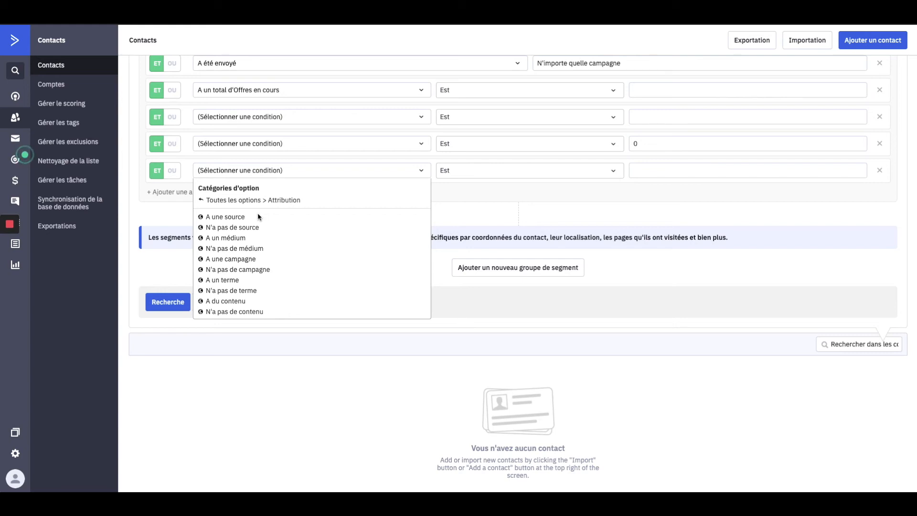
{"action": "left_click", "coordinate": [235, 203]}
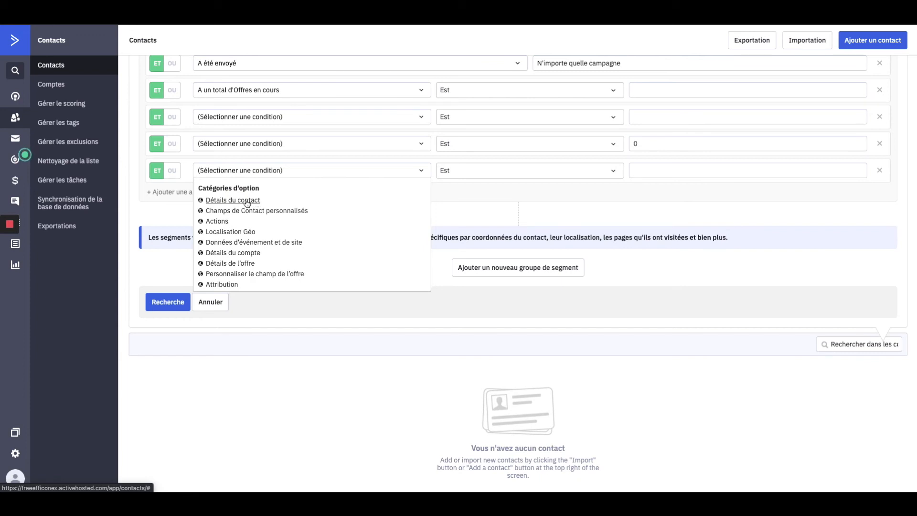
{"action": "left_click", "coordinate": [217, 221]}
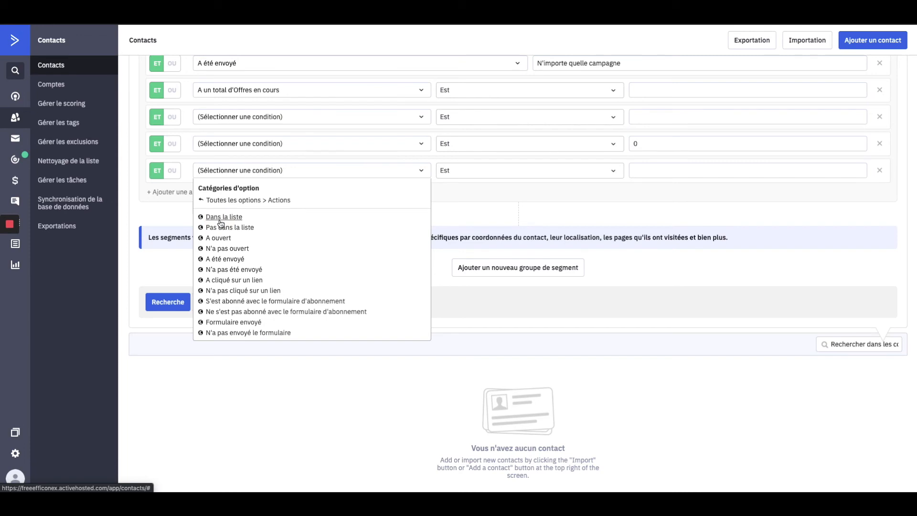
{"action": "left_click", "coordinate": [234, 200]}
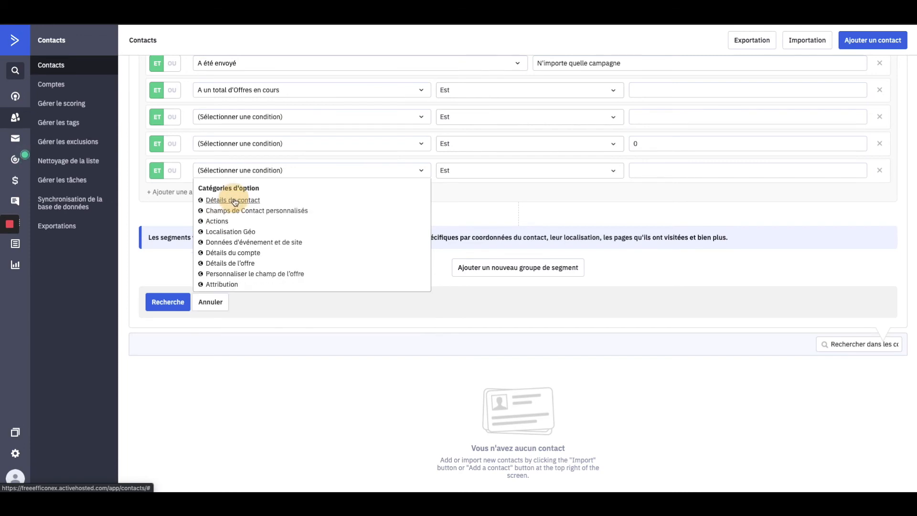
{"action": "left_click", "coordinate": [216, 222]}
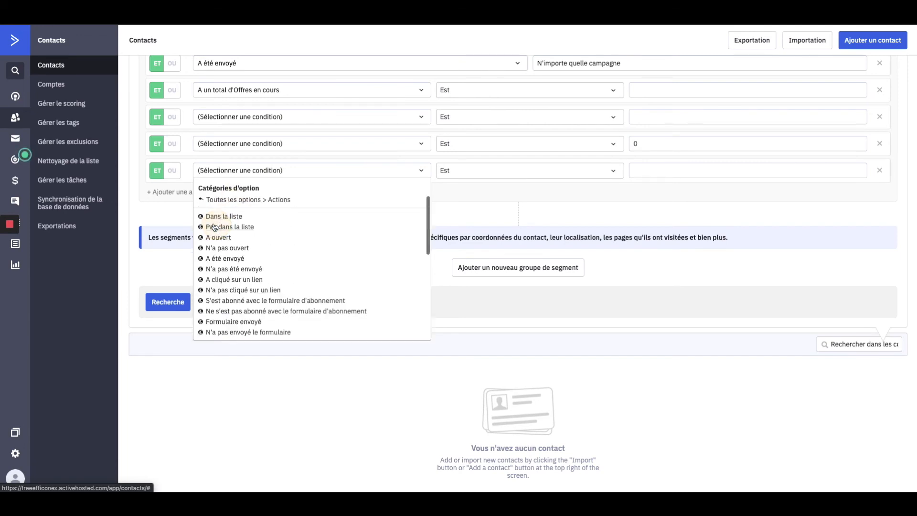
{"action": "left_click", "coordinate": [217, 199]}
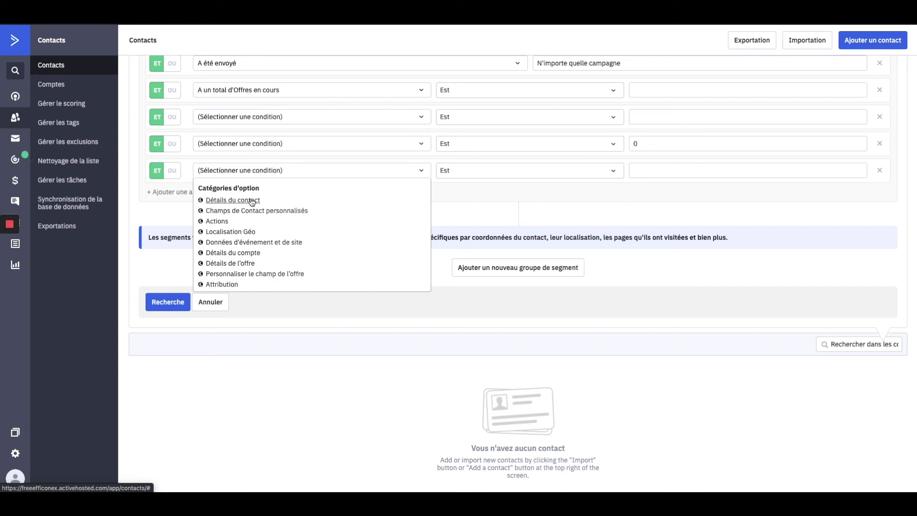
{"action": "left_click", "coordinate": [230, 264]}
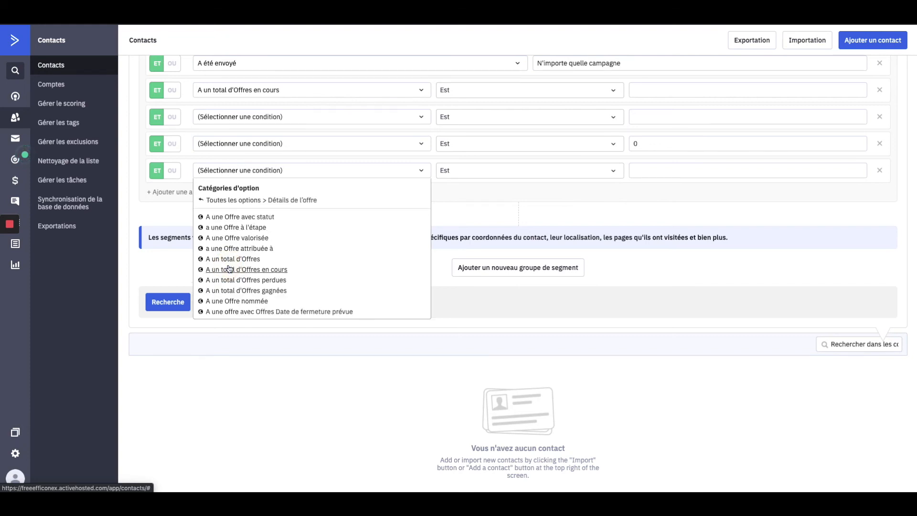
{"action": "left_click", "coordinate": [238, 228]}
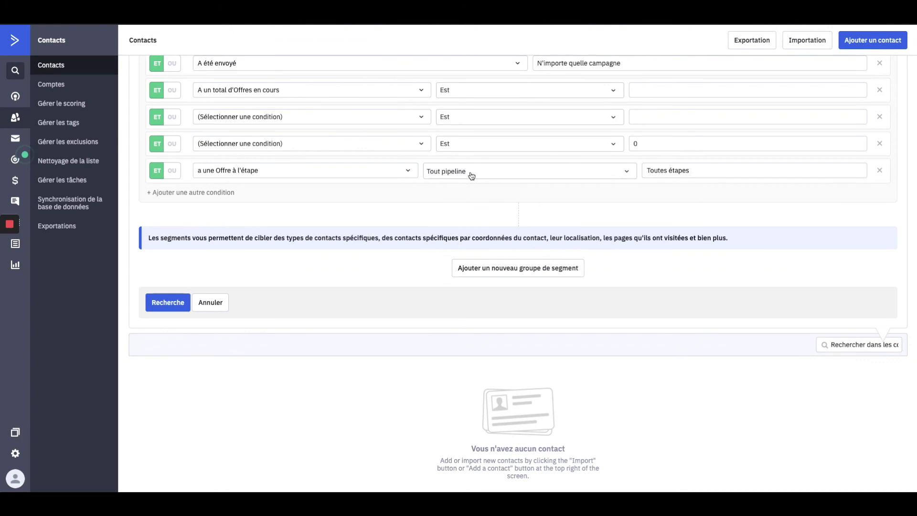
- Keep Tout pipeline and Toutes étapes for the offer-stage condition and run the search
{"action": "left_click", "coordinate": [689, 170]}
{"action": "left_click", "coordinate": [438, 182]}
{"action": "scroll", "coordinate": [730, 171], "scroll_direction": "up", "scroll_amount": 2}
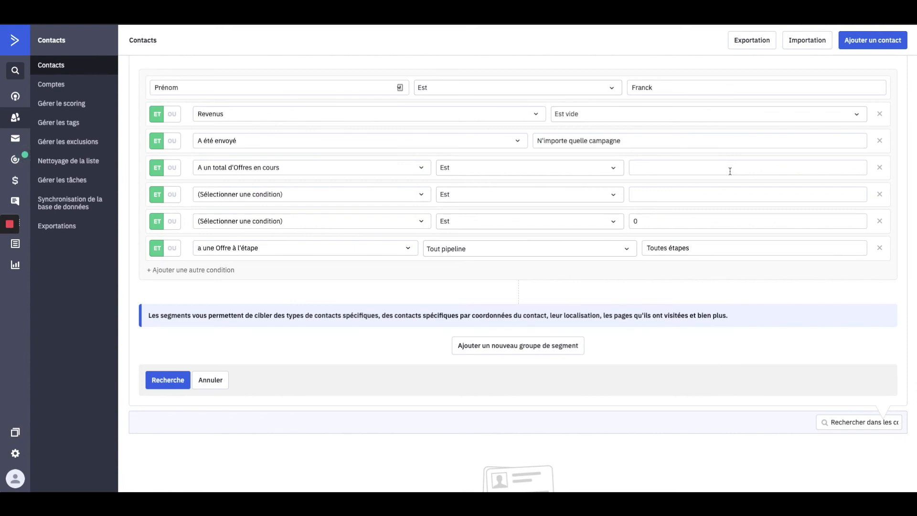
{"action": "left_click", "coordinate": [176, 380]}
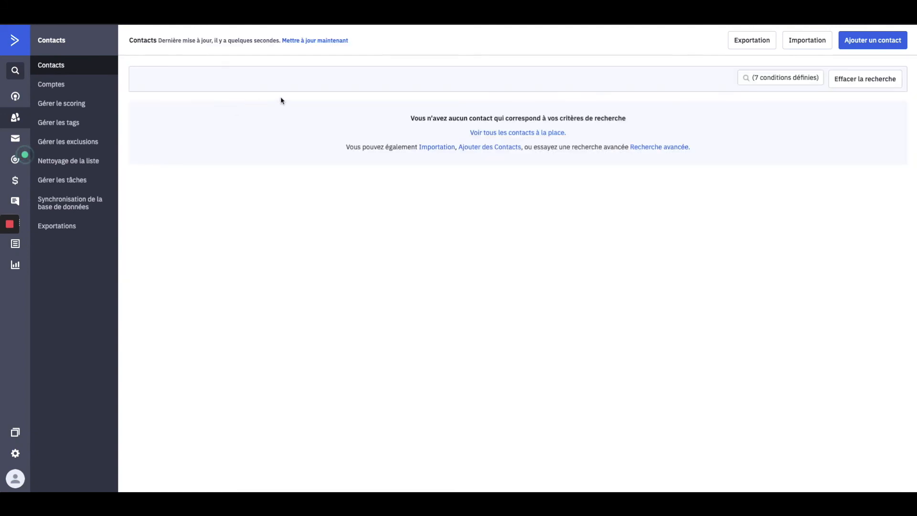
- Reopen the '(7 conditions définies)' search in the Éditer le segment form
{"action": "left_click", "coordinate": [772, 77]}
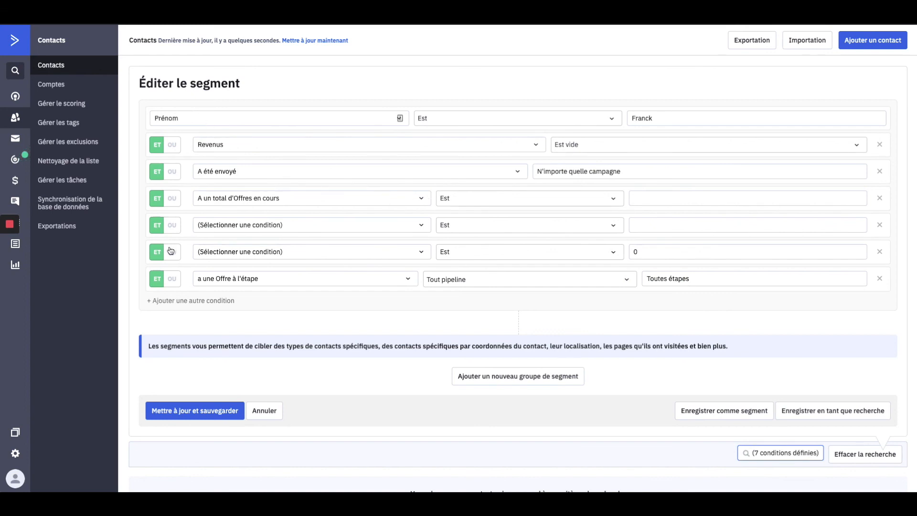
- Join the first group's seven conditions with OU and add a second, ET-linked segment group
{"action": "left_click", "coordinate": [172, 145]}
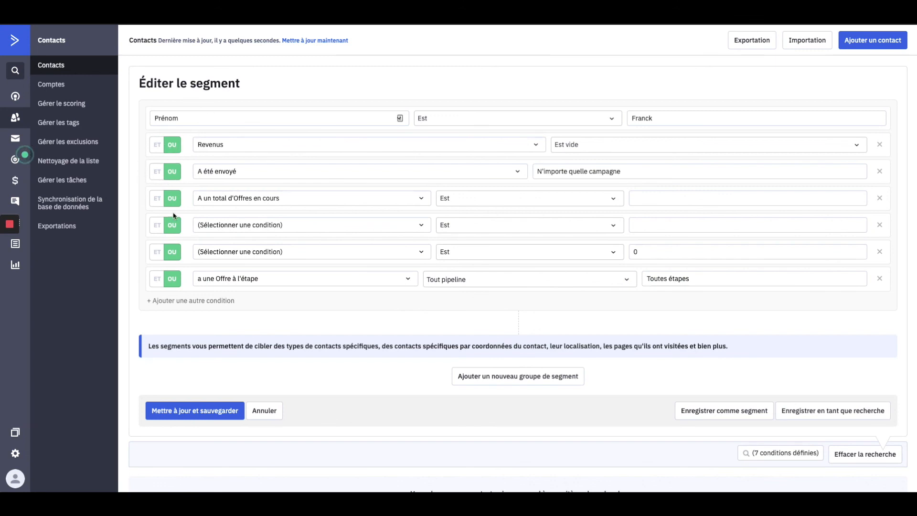
{"action": "left_click", "coordinate": [521, 381]}
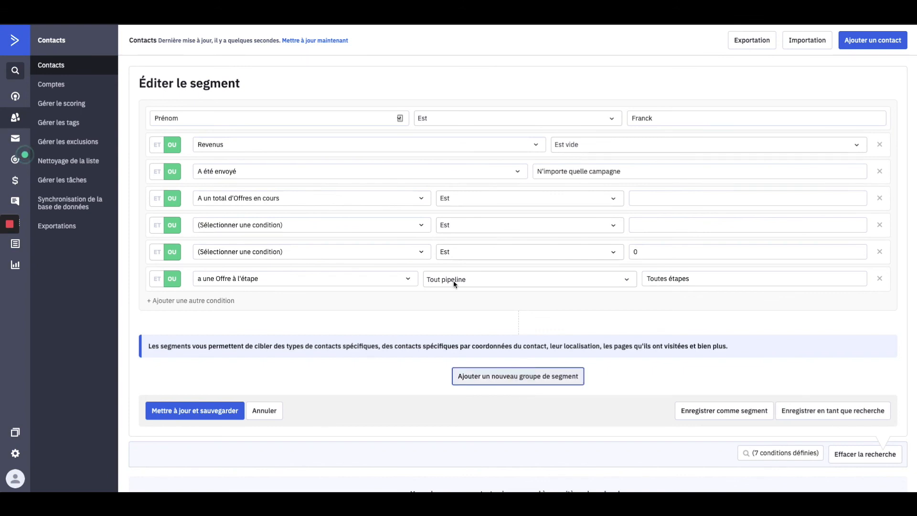
{"action": "scroll", "coordinate": [449, 276], "scroll_direction": "down", "scroll_amount": 2}
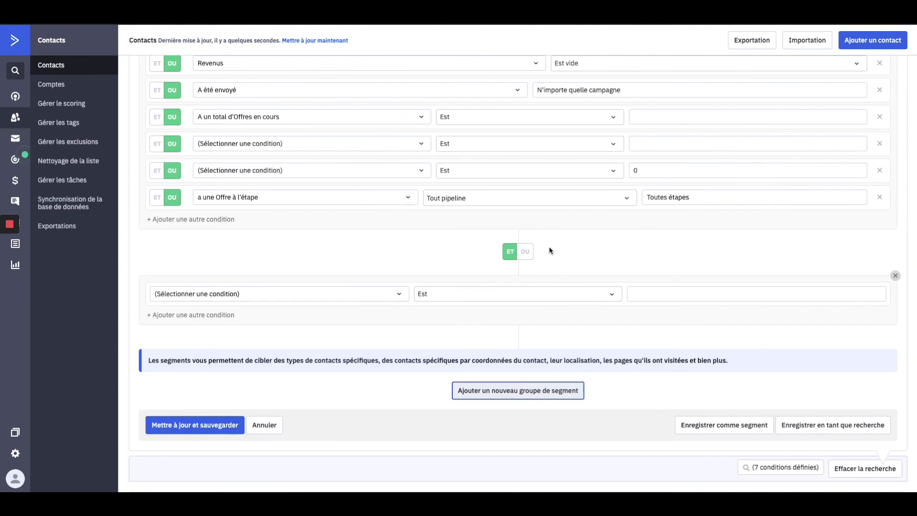
{"action": "scroll", "coordinate": [341, 133], "scroll_direction": "up", "scroll_amount": 2}
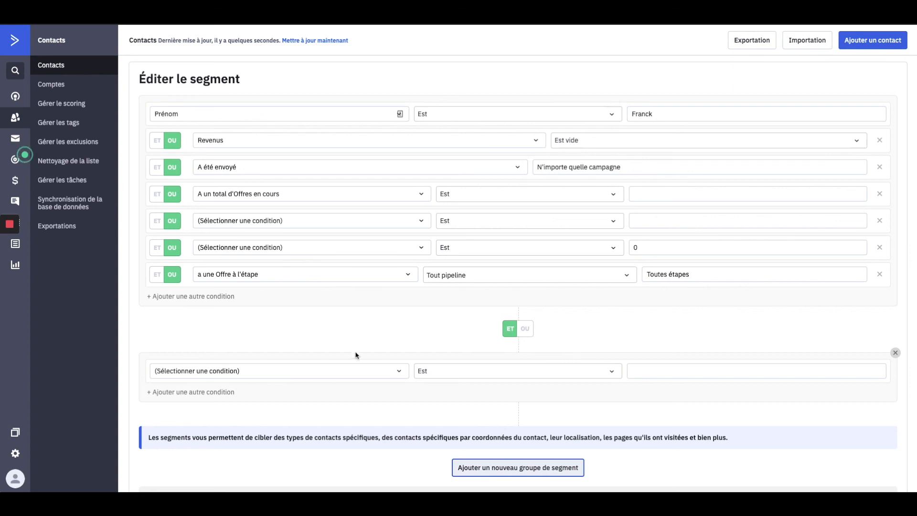
- Add another blank condition to the new group so it holds two empty rows
{"action": "scroll", "coordinate": [260, 285], "scroll_direction": "down", "scroll_amount": 2}
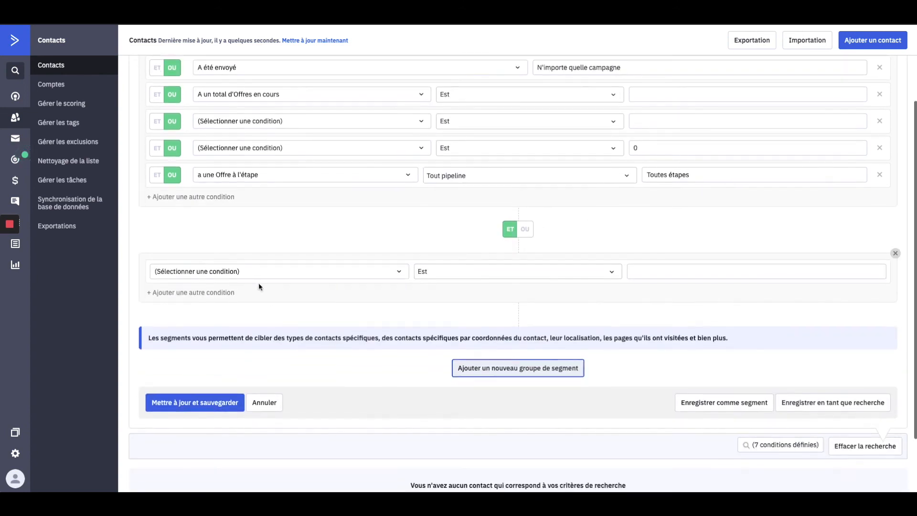
{"action": "left_click", "coordinate": [215, 294]}
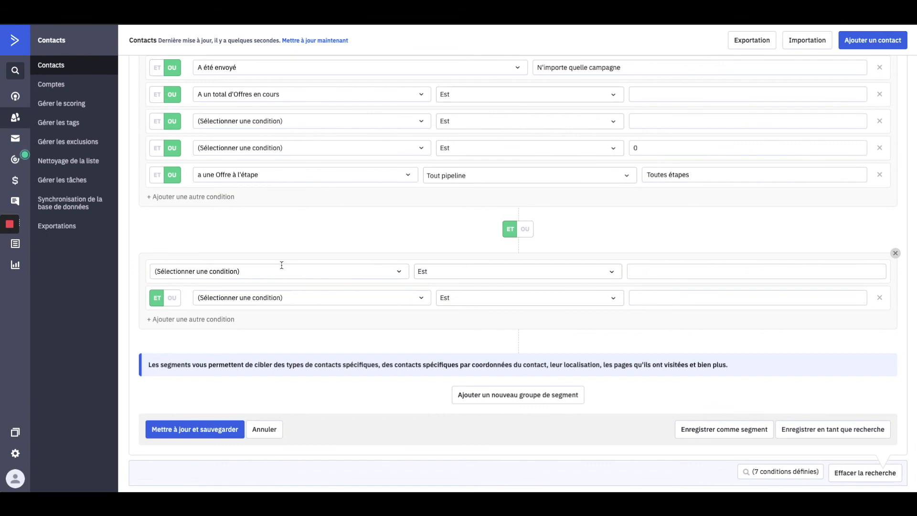
{"action": "scroll", "coordinate": [282, 265], "scroll_direction": "up", "scroll_amount": 1}
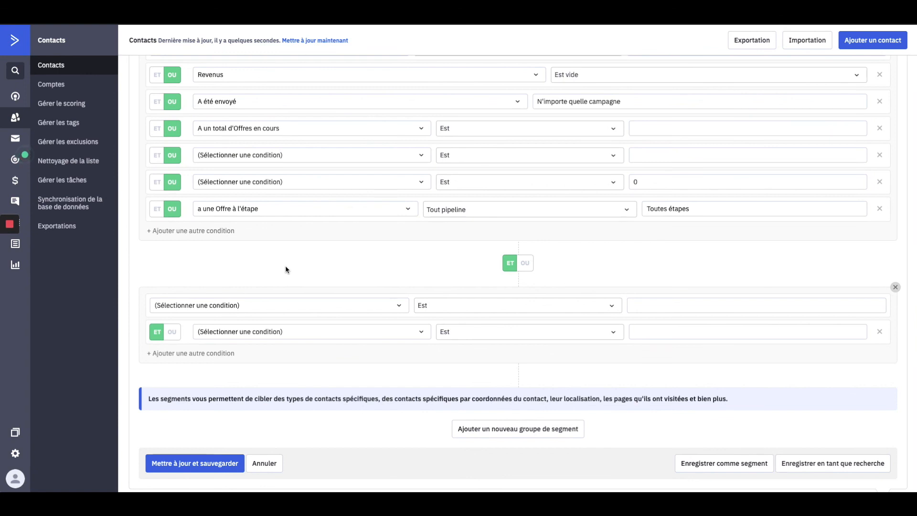
{"action": "scroll", "coordinate": [286, 270], "scroll_direction": "up", "scroll_amount": 2}
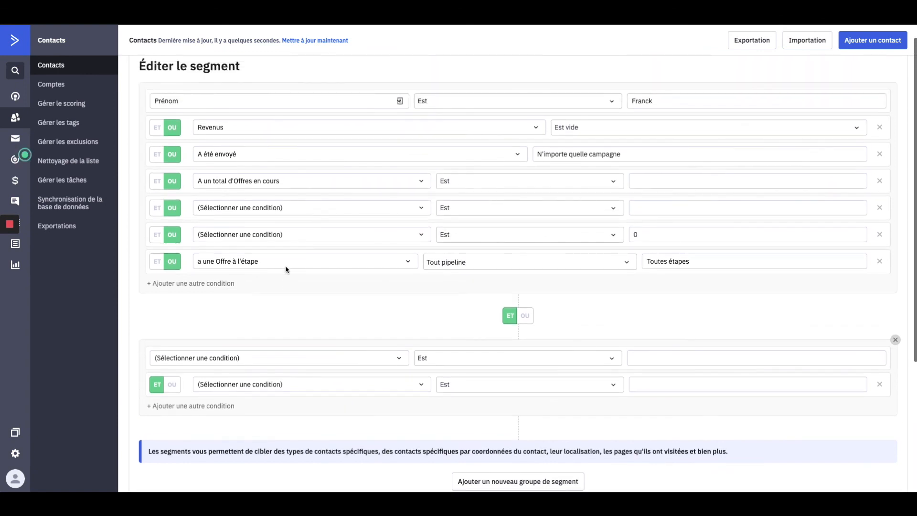